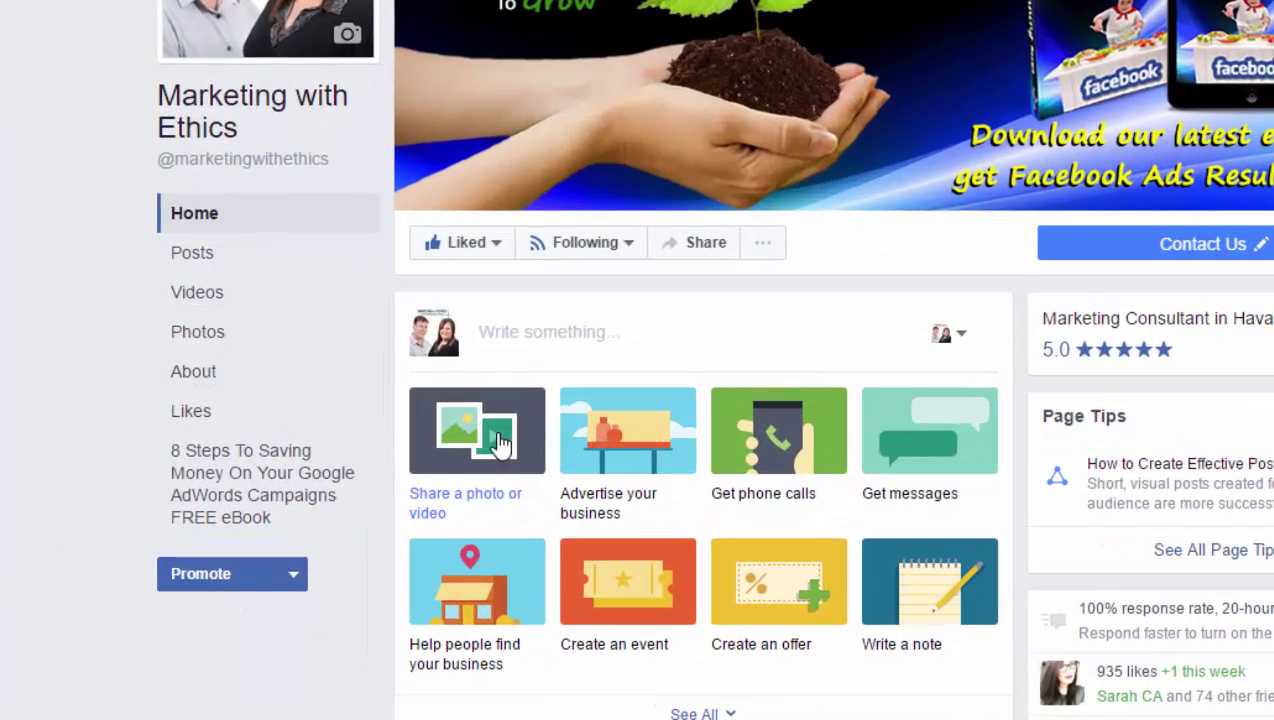
# Step: Open the photo/video sharing options on the Page and scroll down to Create Slideshow
pyautogui.click(498, 443)
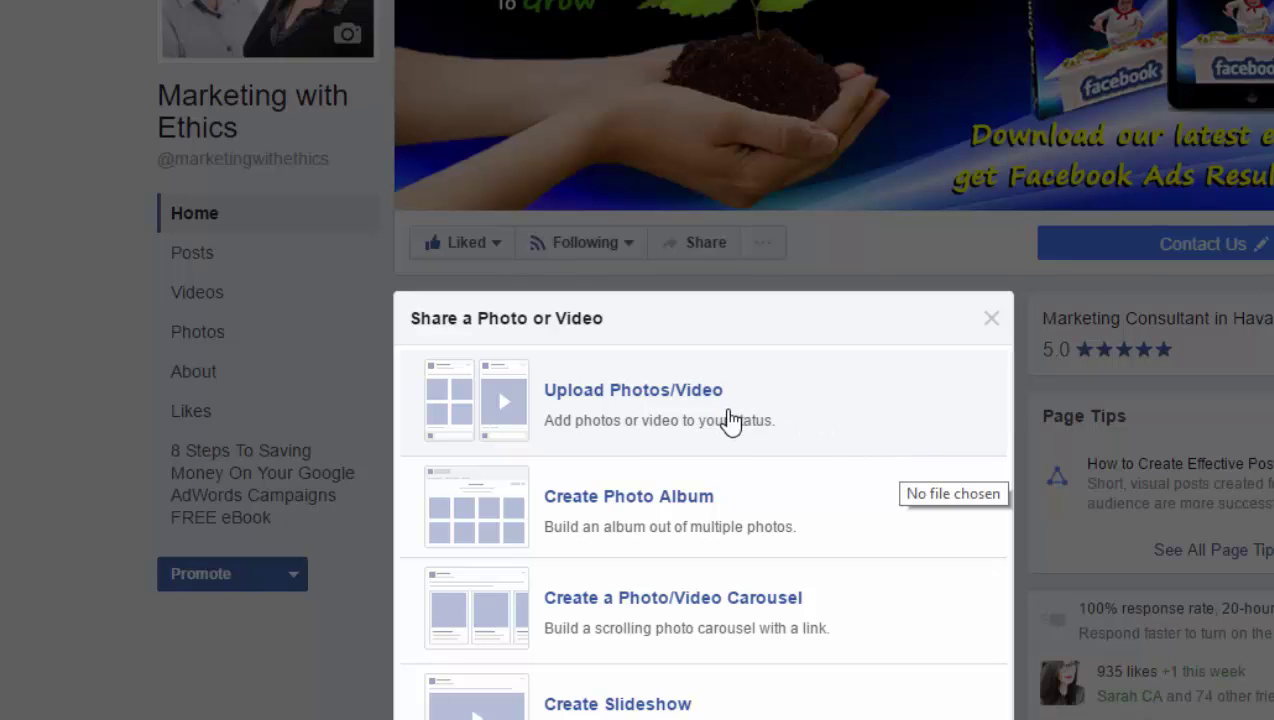
pyautogui.scroll(-1, 833, 498)
pyautogui.scroll(-3, 835, 497)
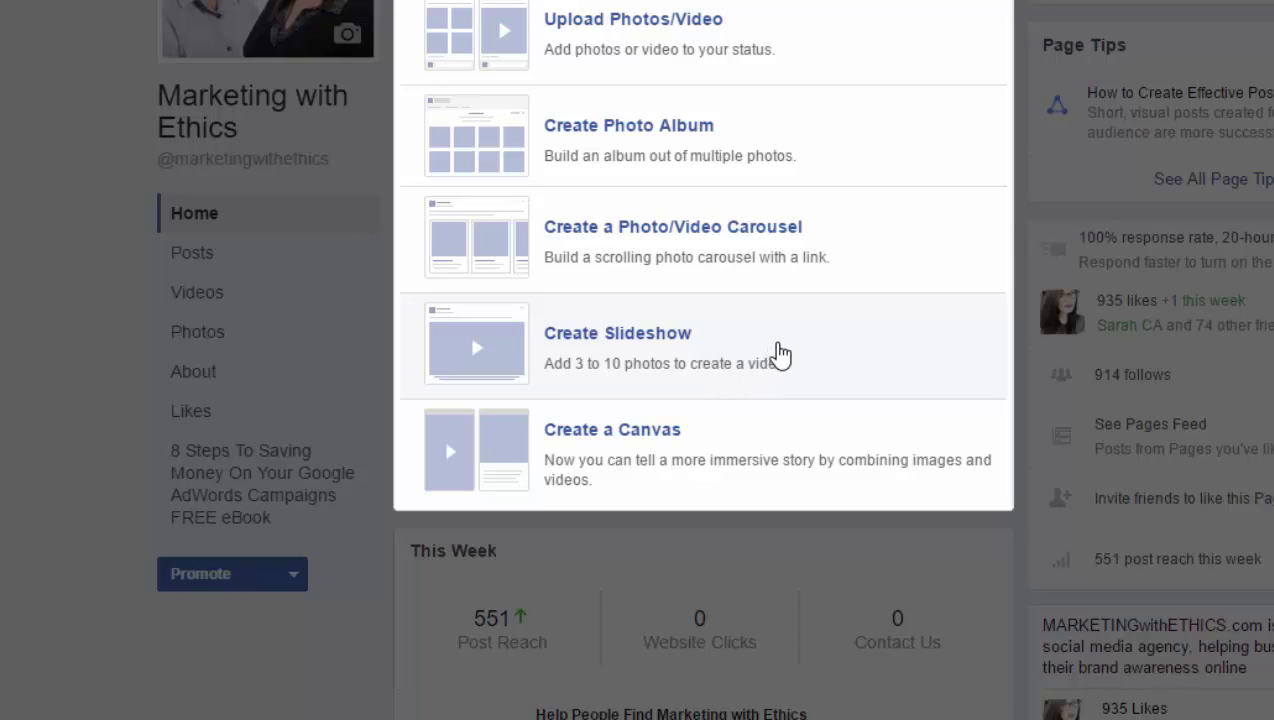
# Step: Create a slideshow with Original aspect ratio, 3-second image duration and Fade transitions, then add photos
pyautogui.click(780, 354)
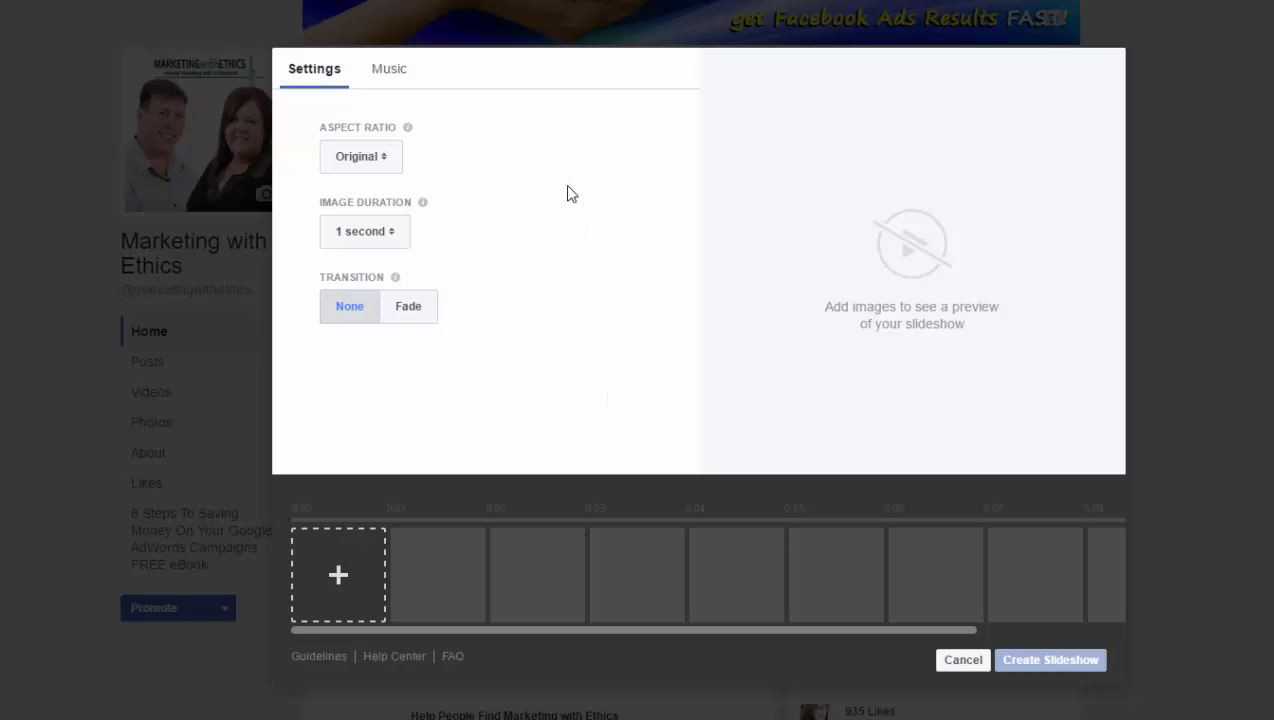
pyautogui.click(390, 163)
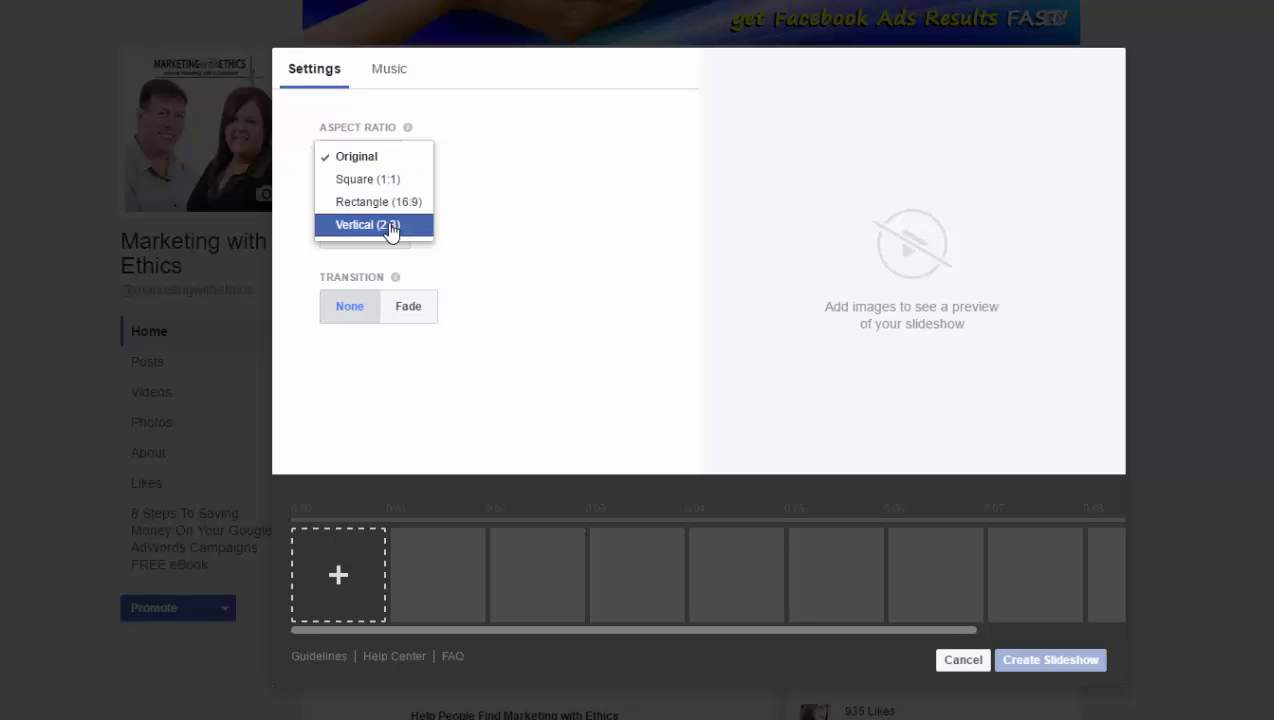
pyautogui.click(390, 158)
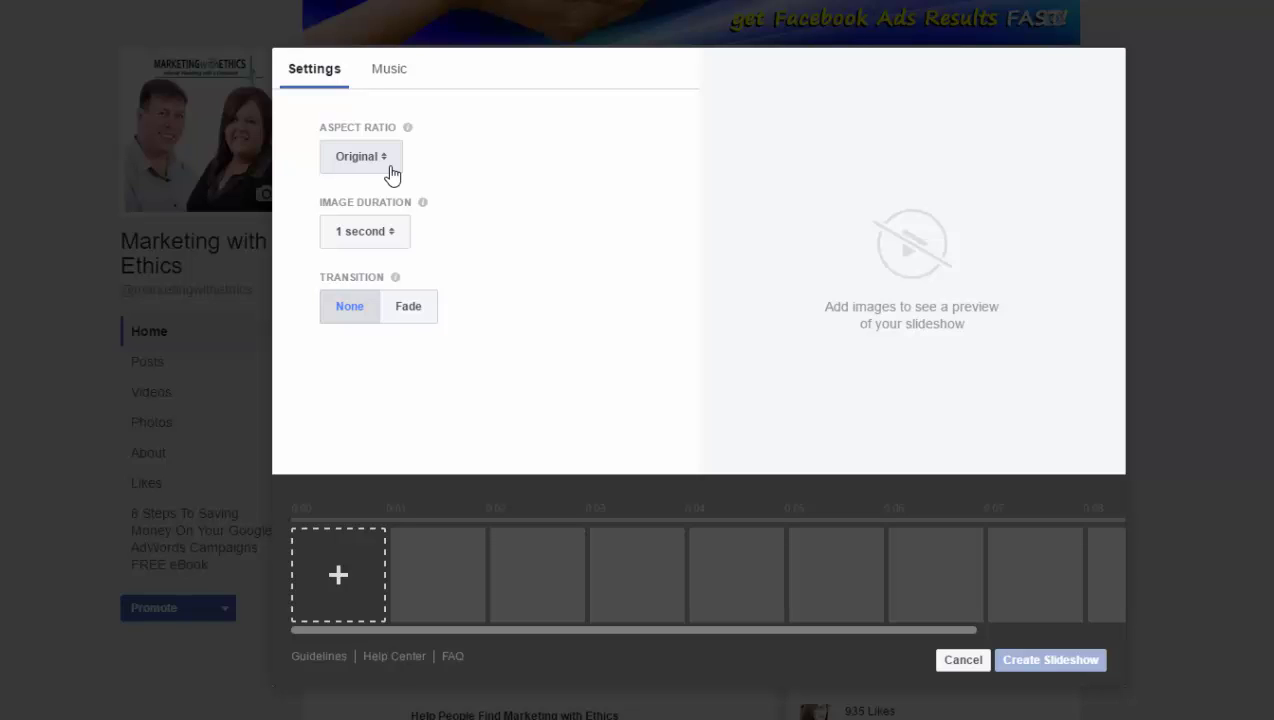
pyautogui.click(396, 236)
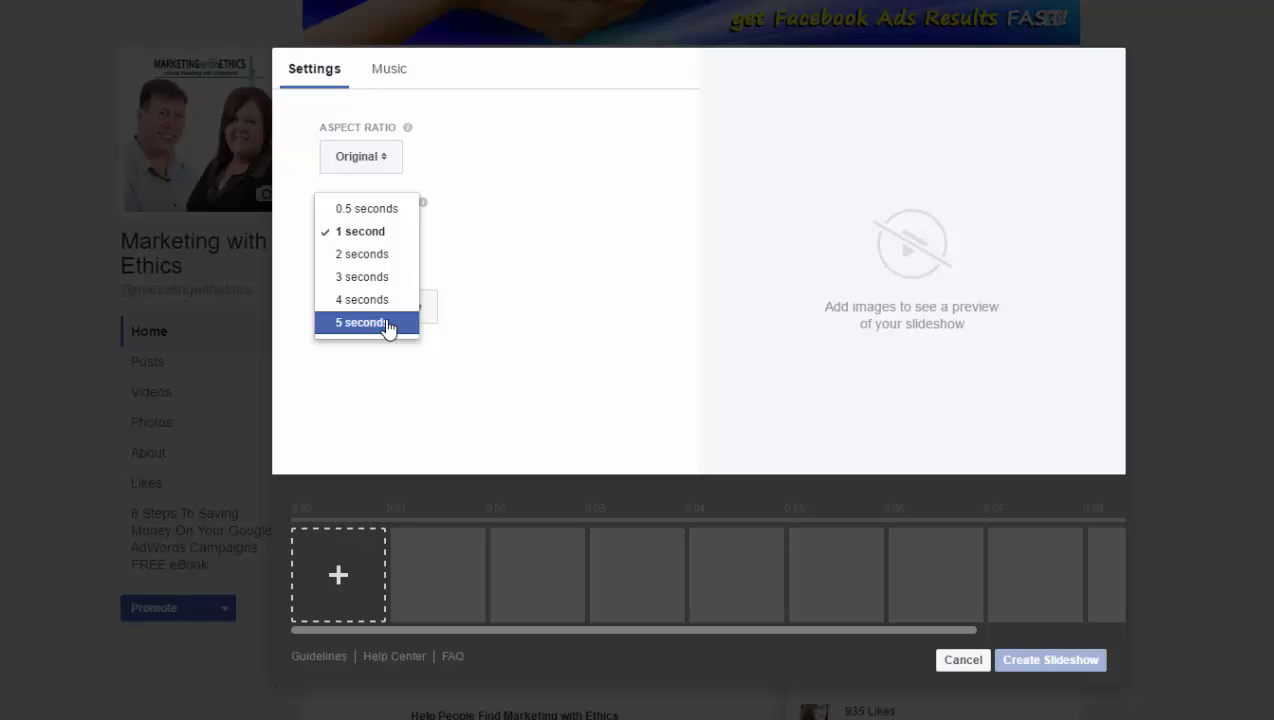
pyautogui.click(396, 280)
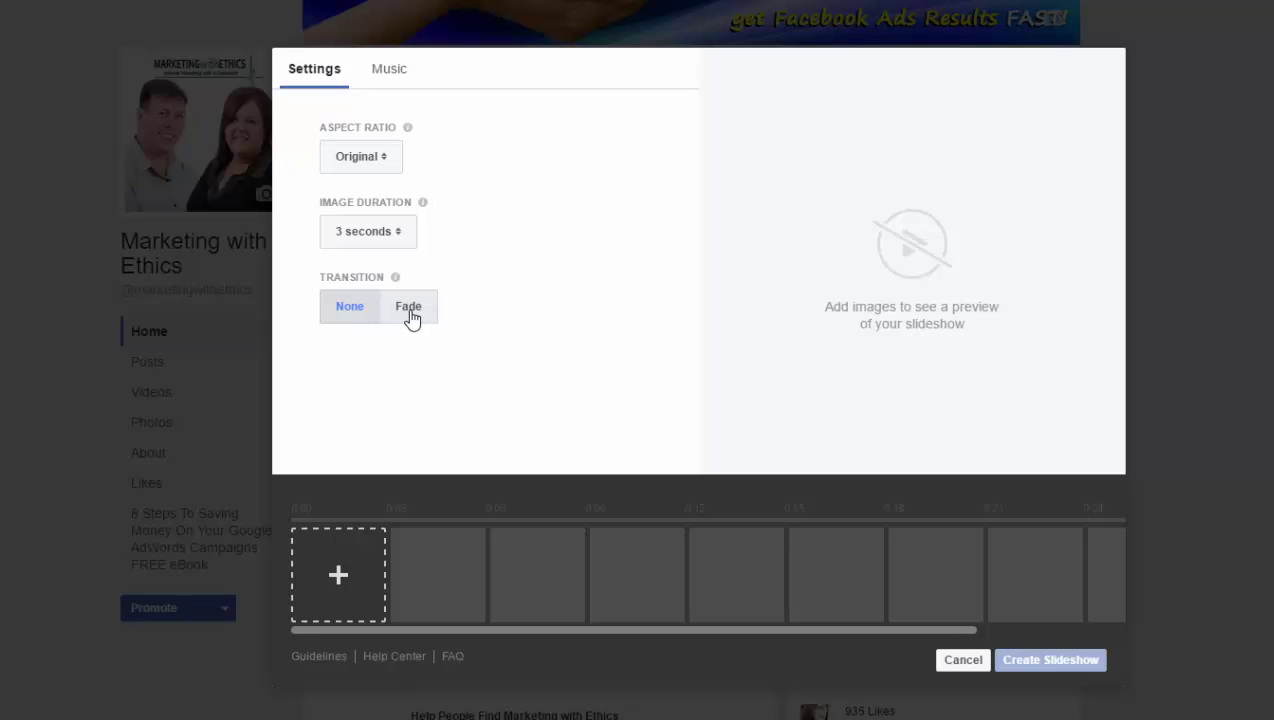
pyautogui.click(408, 309)
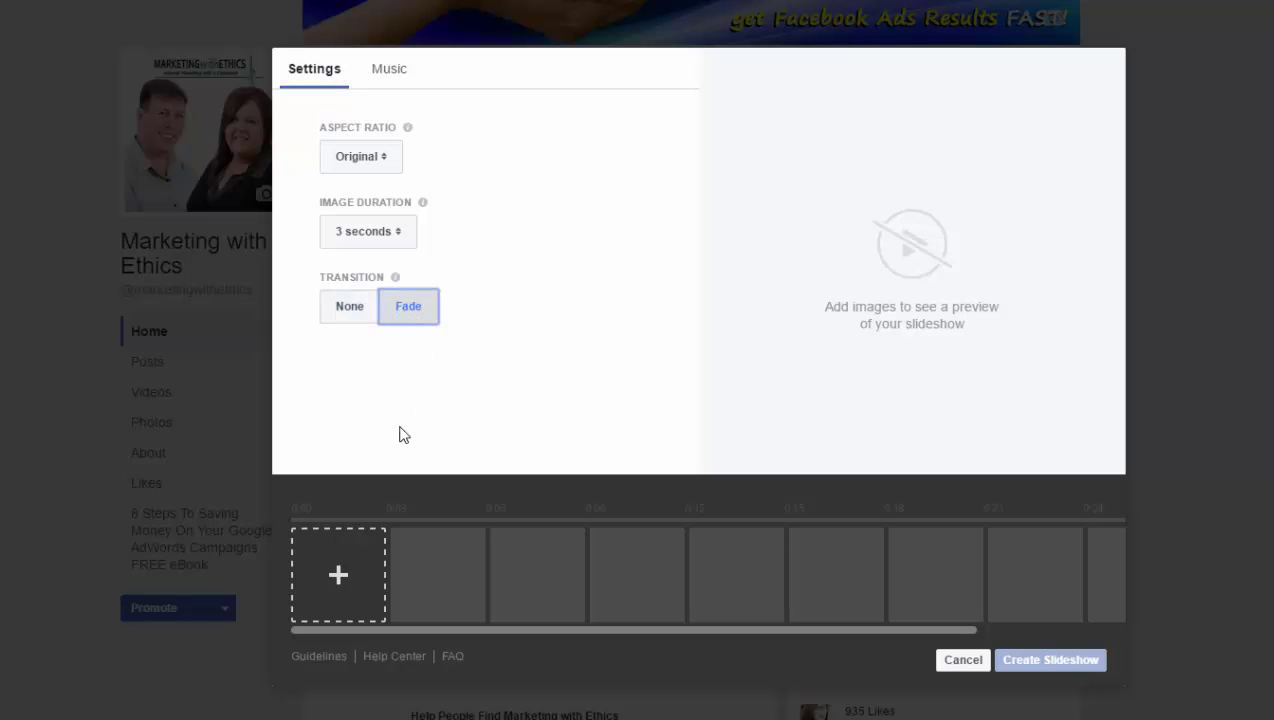
pyautogui.click(339, 578)
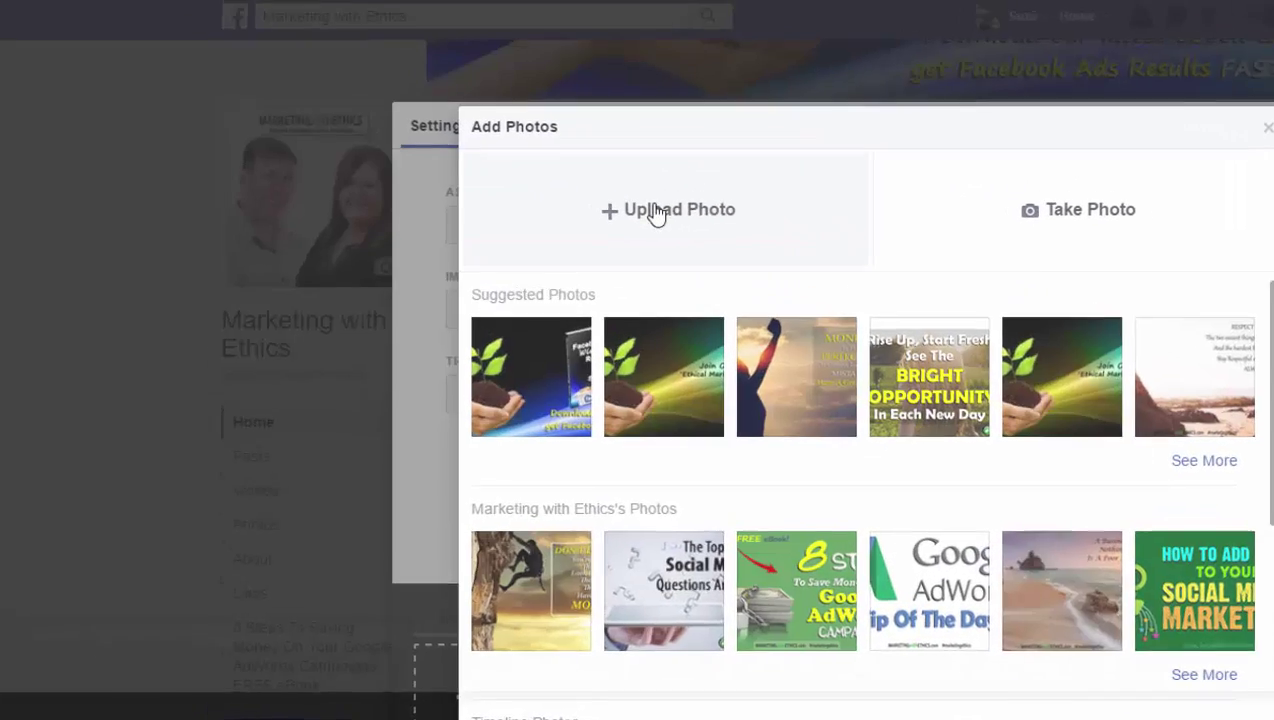
# Step: Upload the seven images Ad1 through ad7 from the computer into the slideshow
pyautogui.click(508, 144)
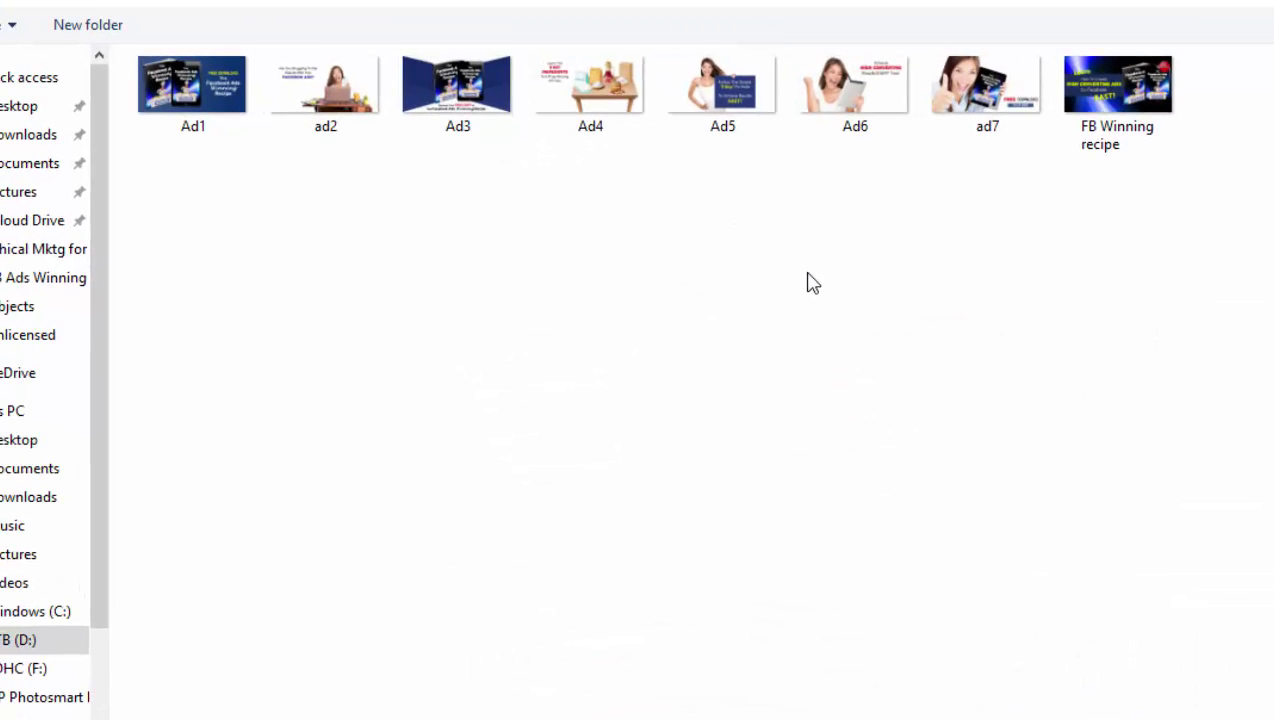
pyautogui.click(191, 95)
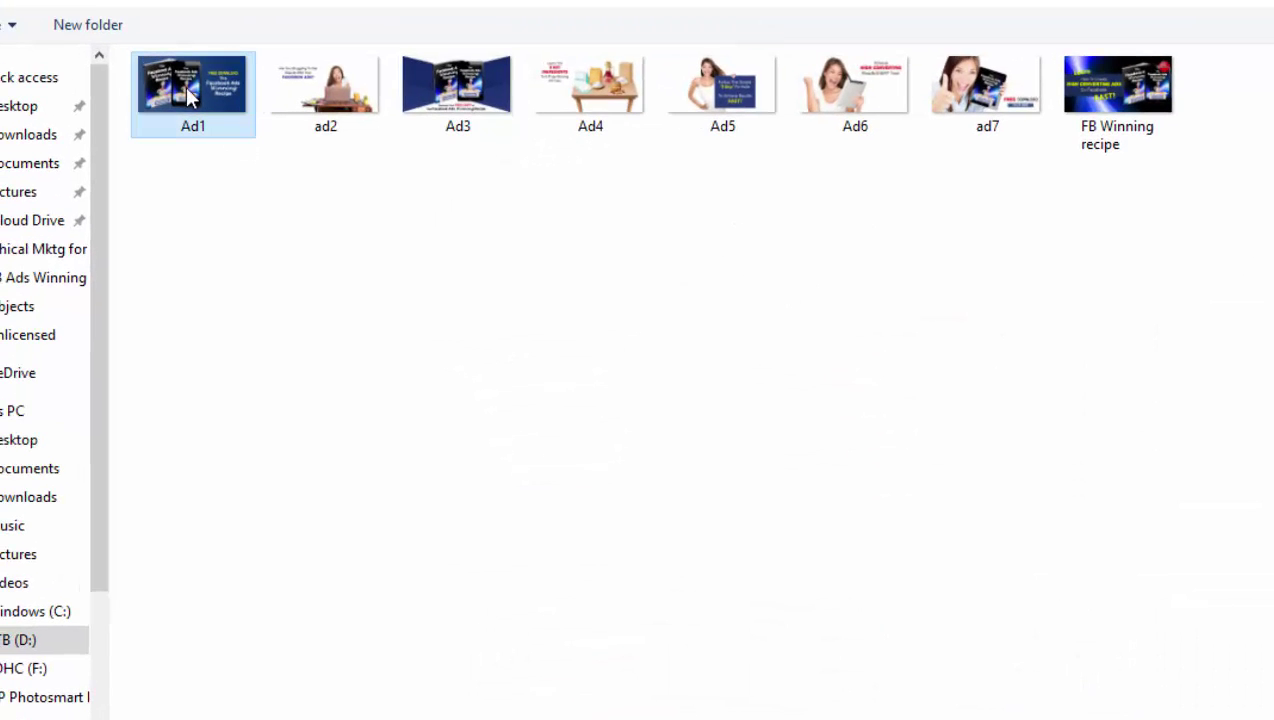
pyautogui.keyDown('shift'); pyautogui.click(990, 92); pyautogui.keyUp('shift')
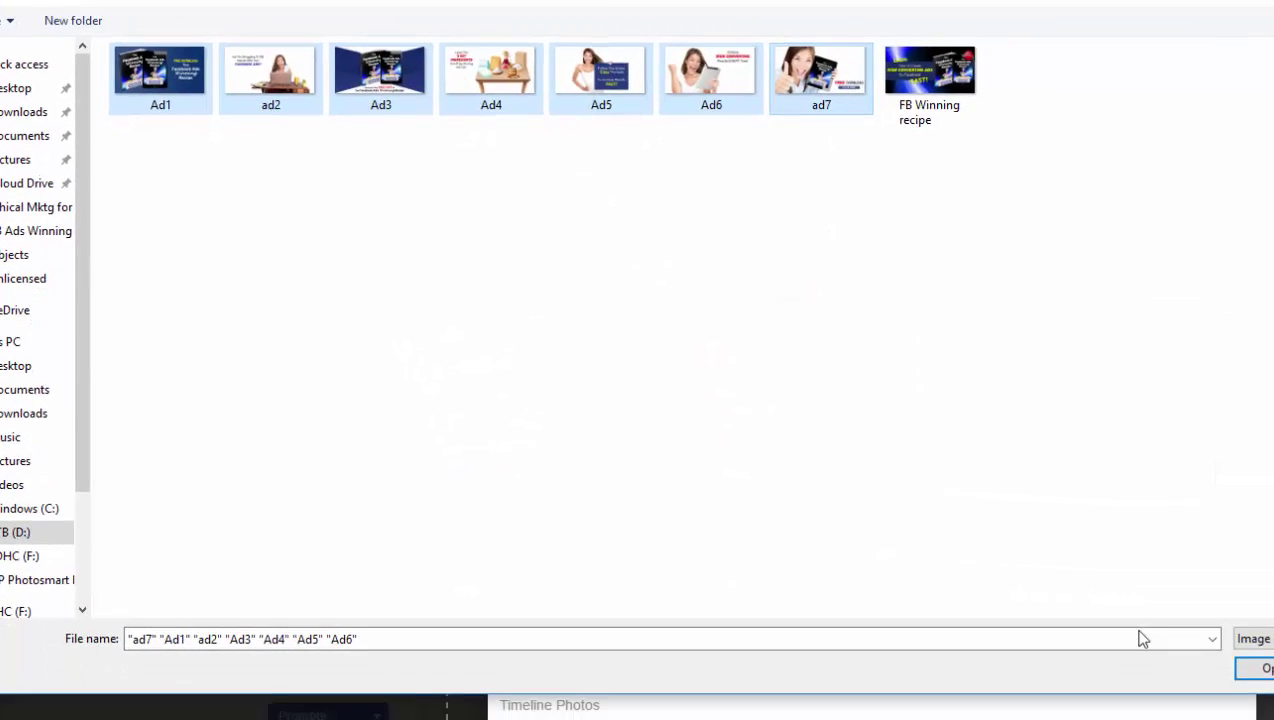
pyautogui.click(1255, 668)
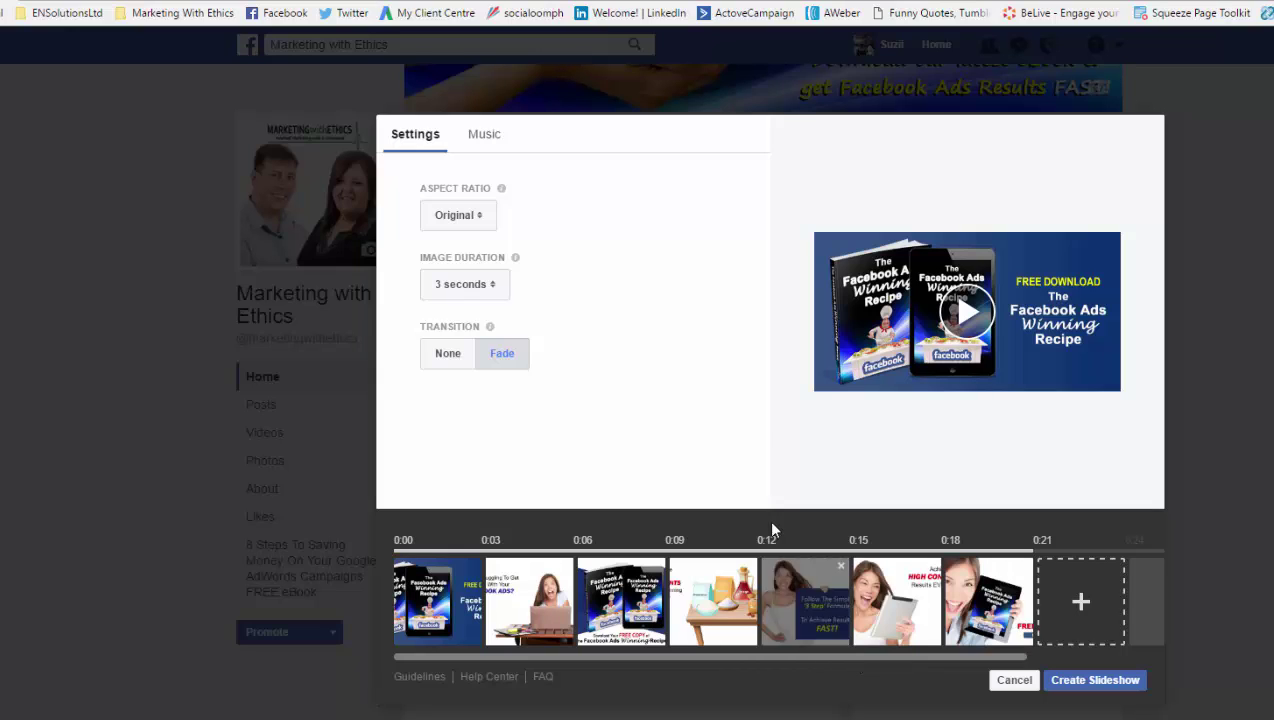
# Step: Add the Dreamy music track and create the slideshow
pyautogui.click(490, 140)
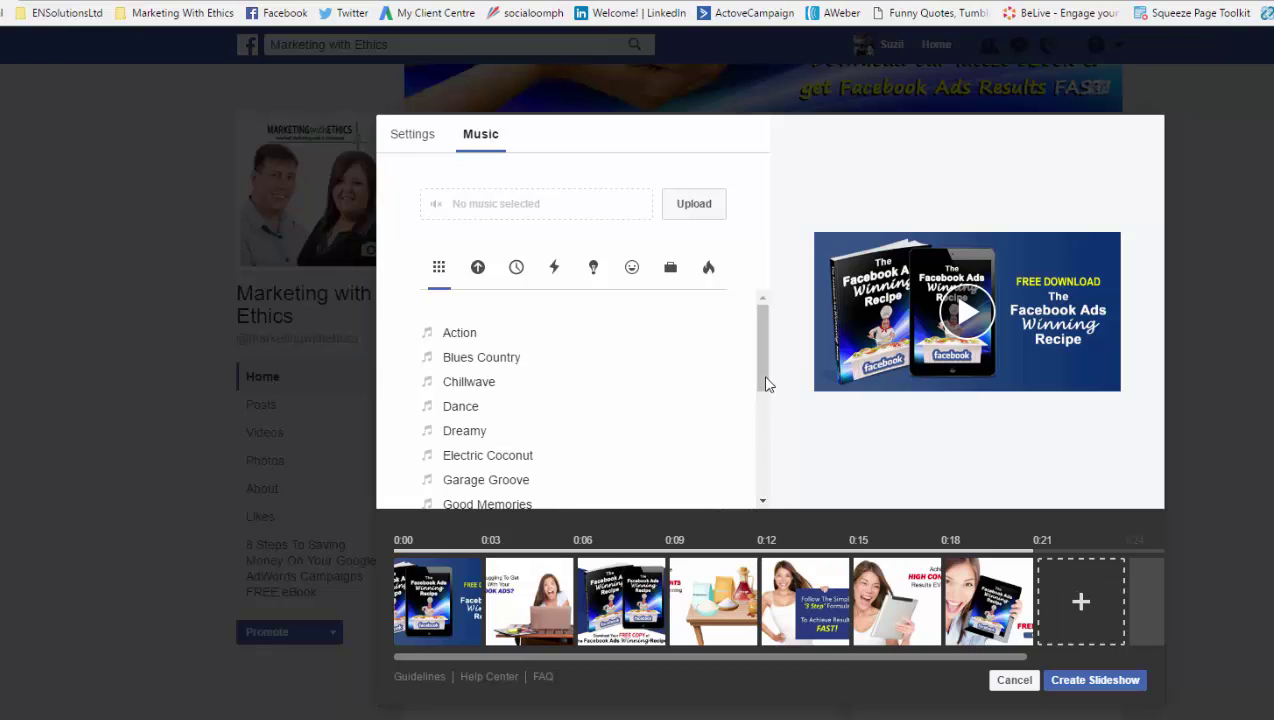
pyautogui.moveTo(760, 339); pyautogui.dragTo(768, 455)
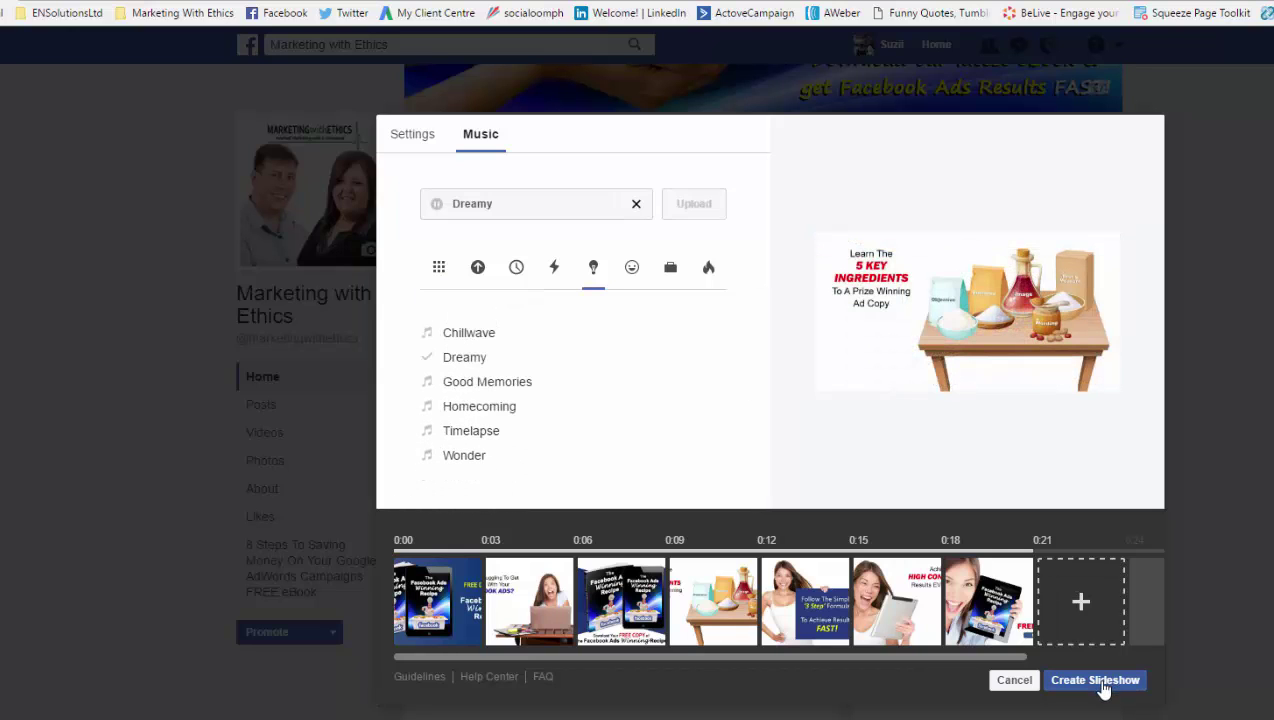
pyautogui.click(1095, 680)
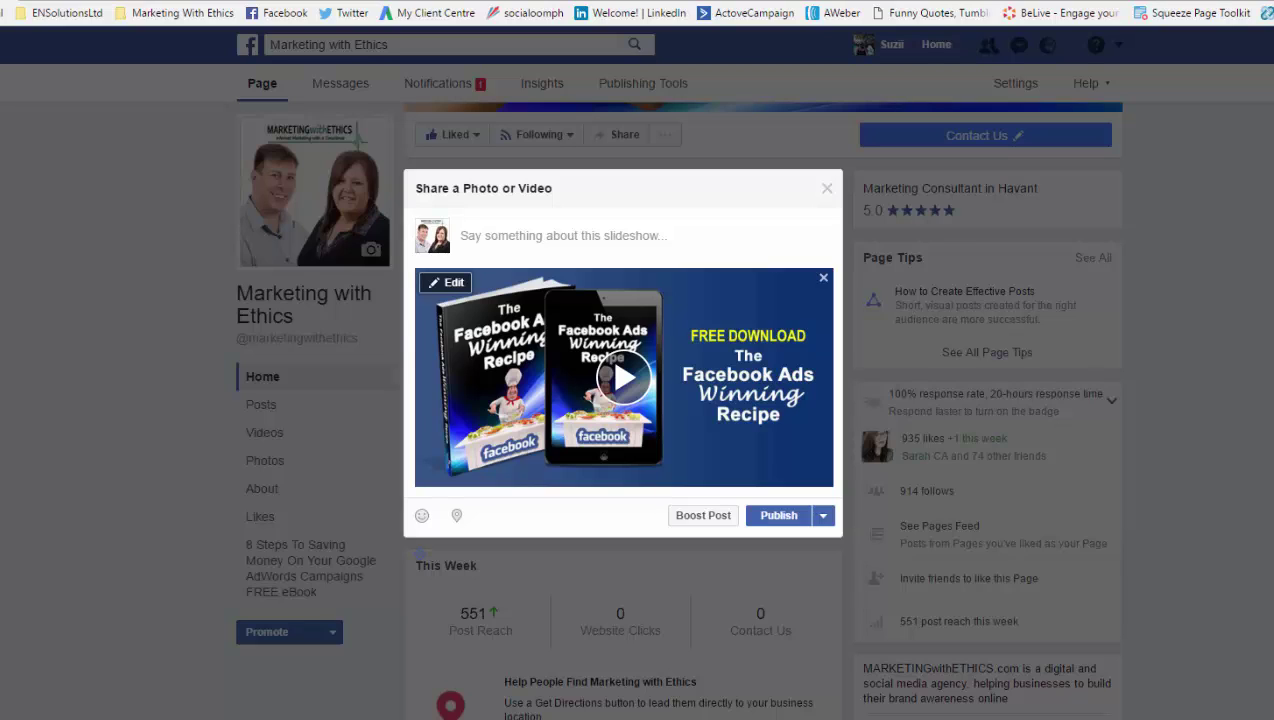
# Step: Paste the free Facebook Ads Winning Recipe e-Book promo text into the post and publish it
pyautogui.click(489, 238)
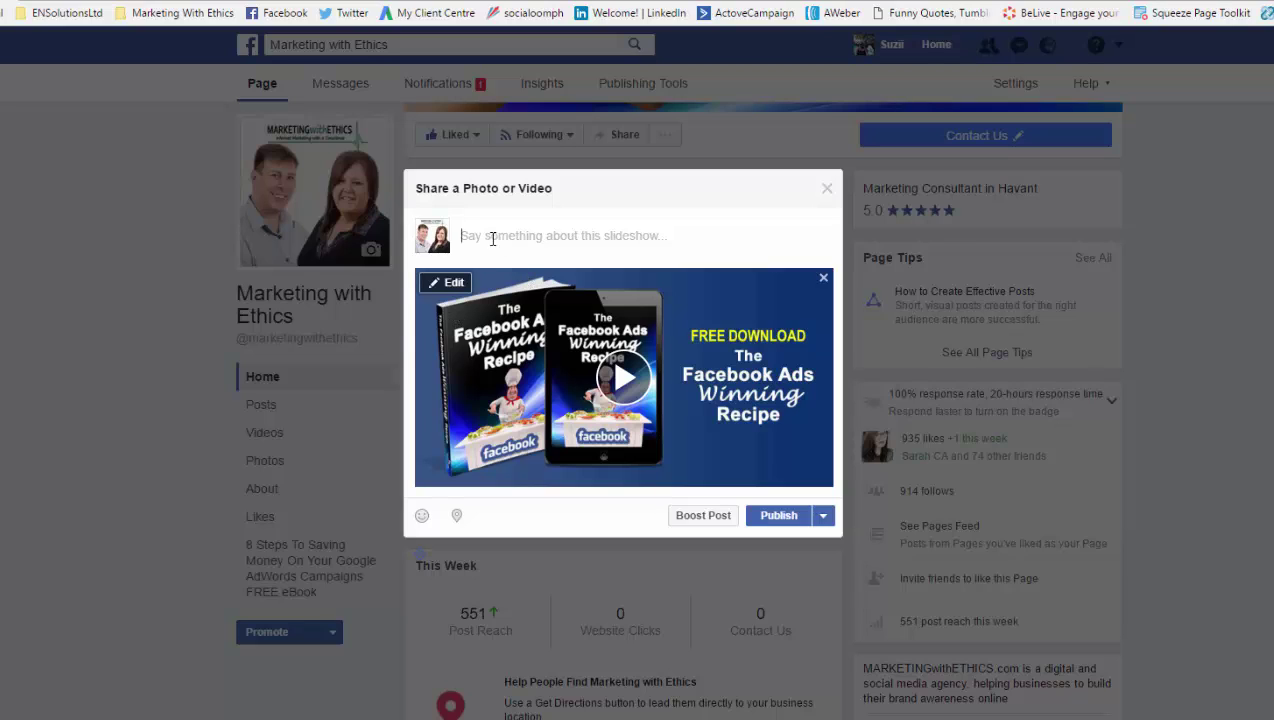
pyautogui.rightClick(489, 238)
pyautogui.click(545, 344)
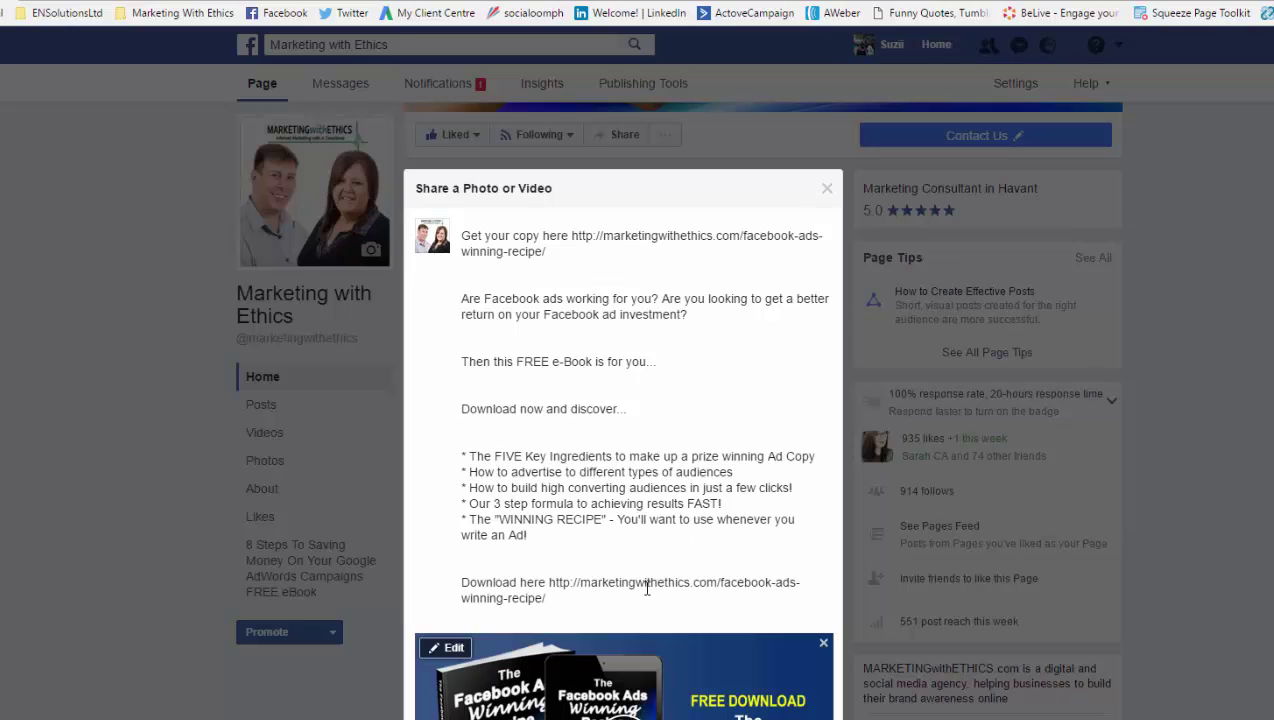
pyautogui.scroll(-3, 720, 583)
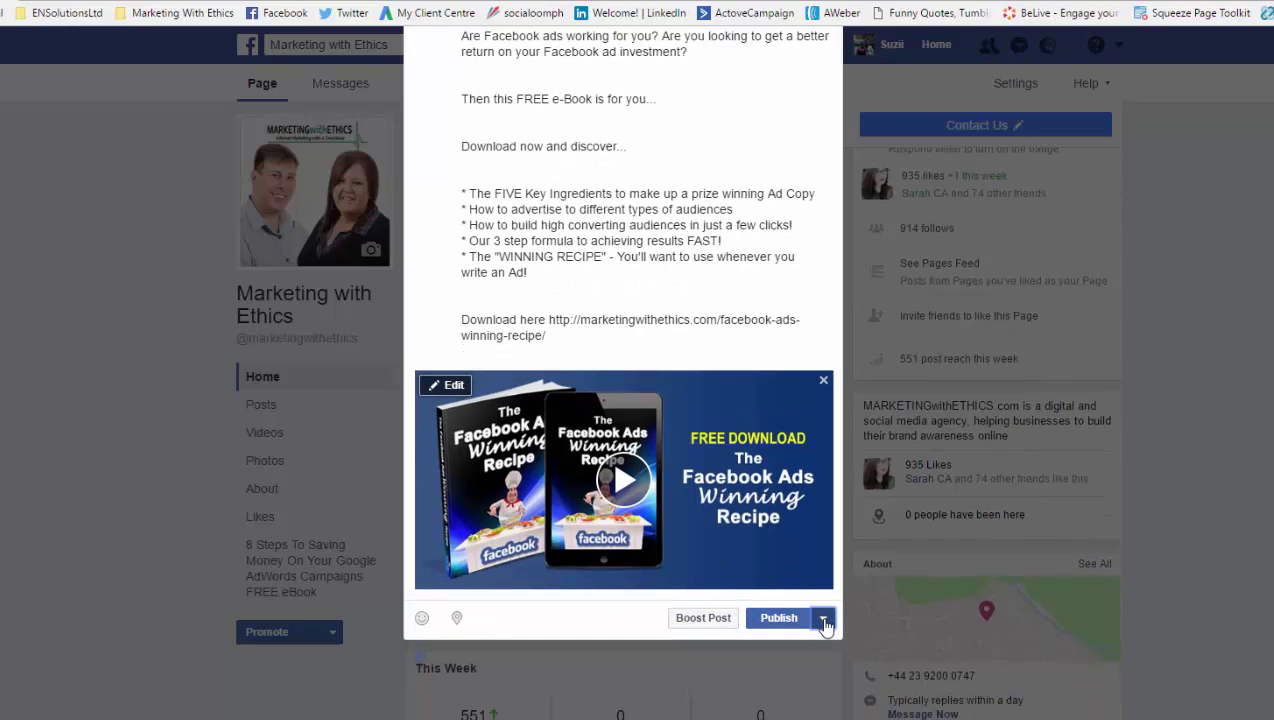
pyautogui.click(824, 620)
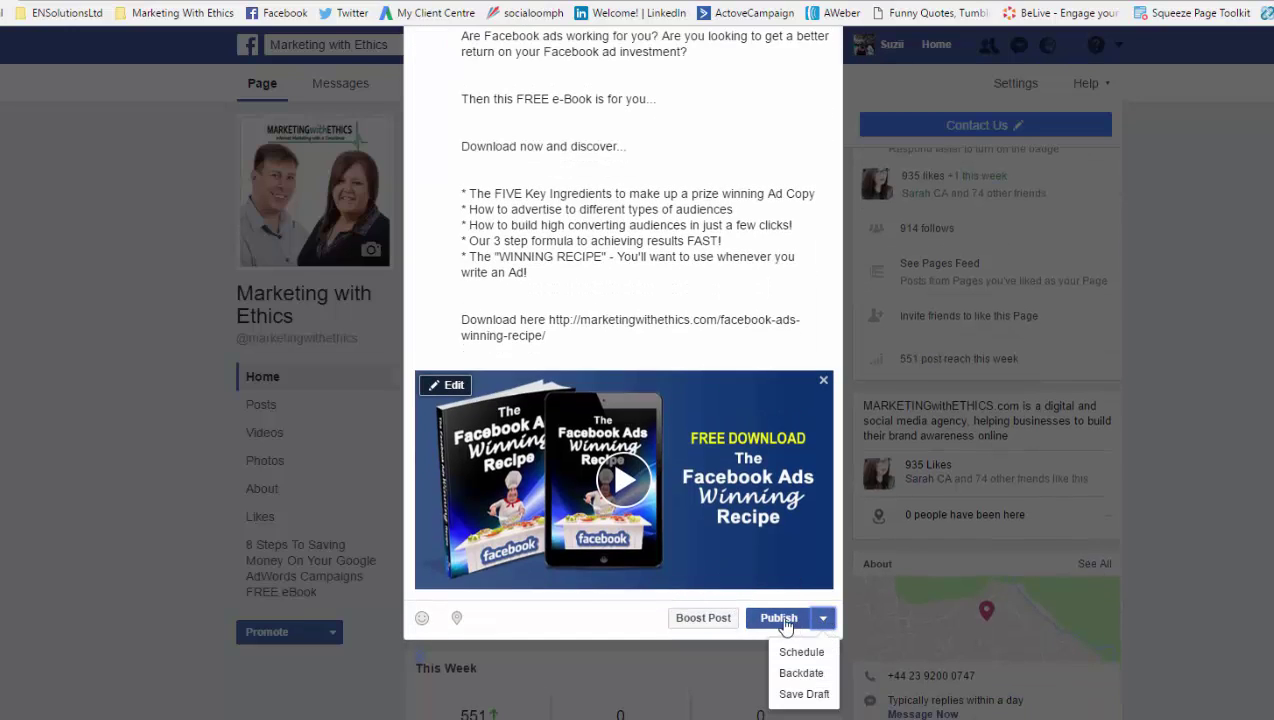
pyautogui.click(779, 619)
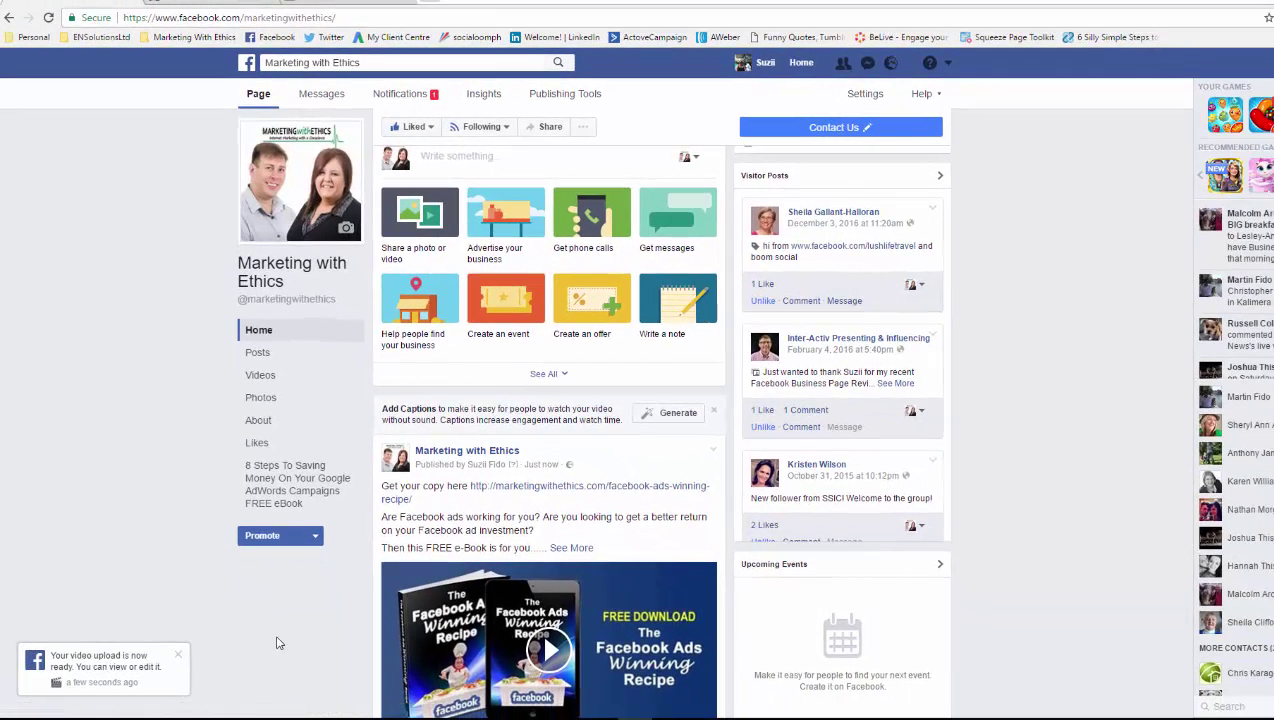
# Step: Play the published slideshow video in the new timeline post
pyautogui.scroll(-2, 290, 631)
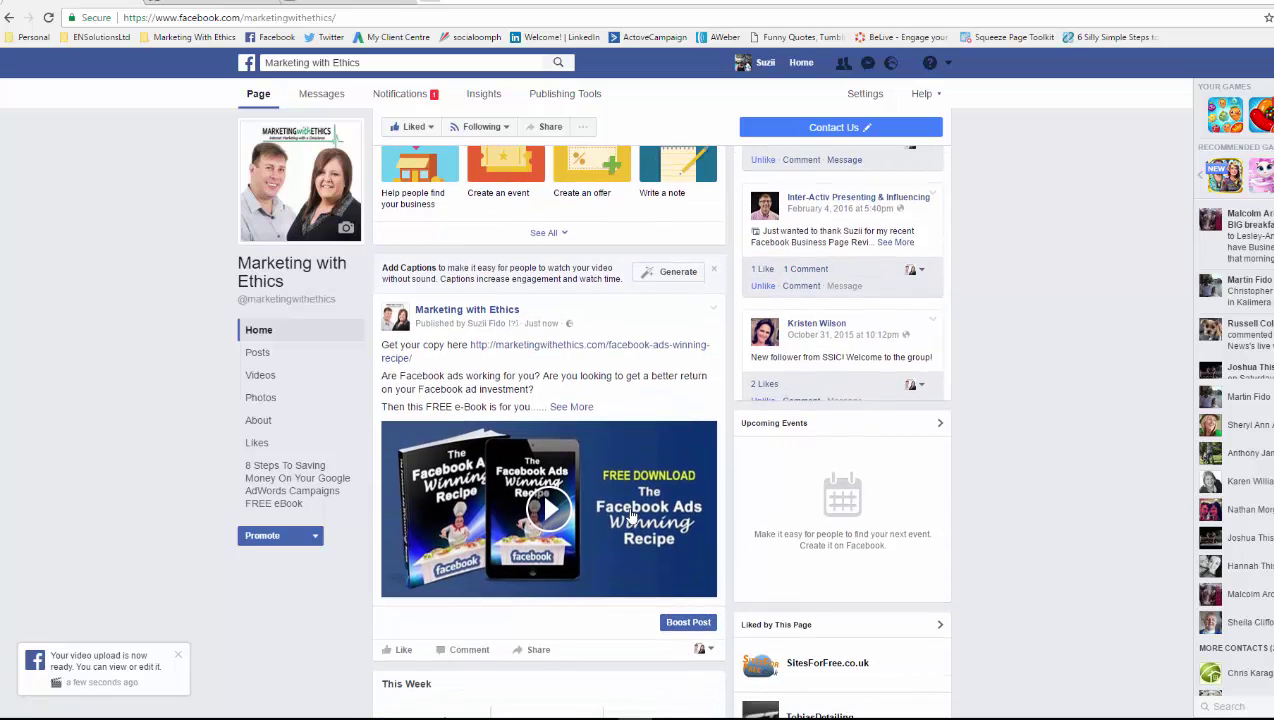
pyautogui.click(549, 511)
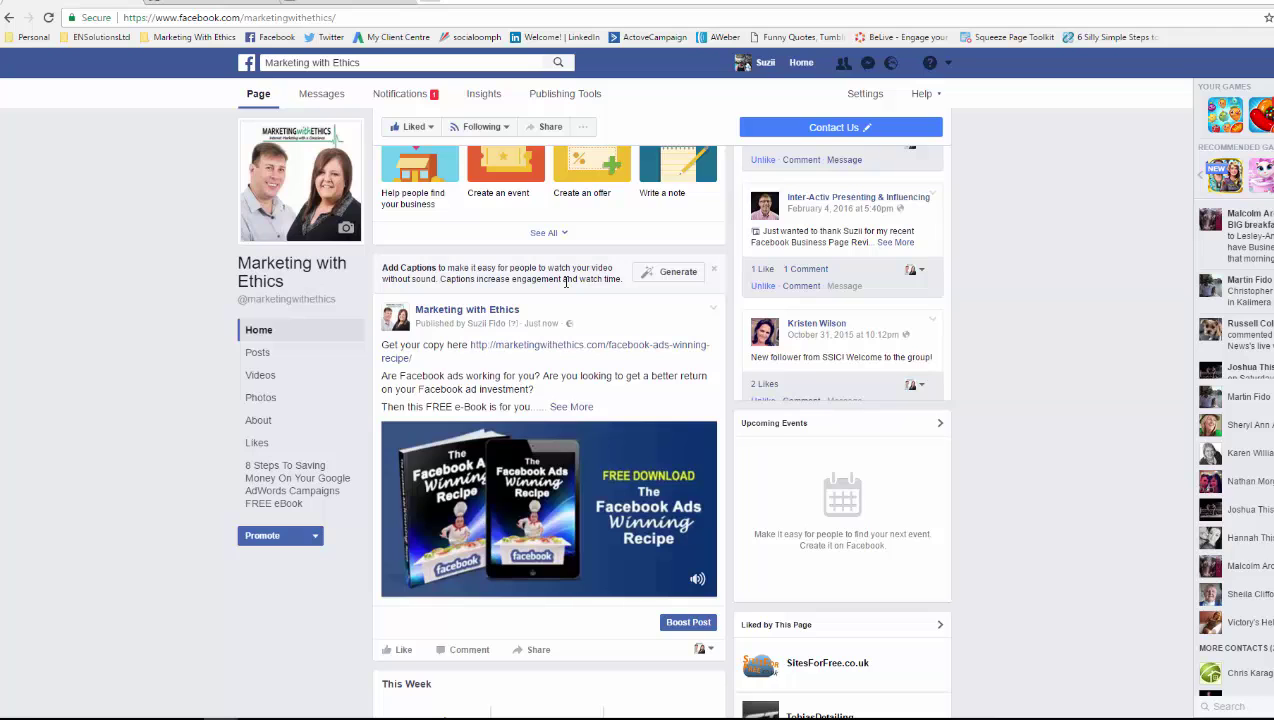
pyautogui.click(679, 277)
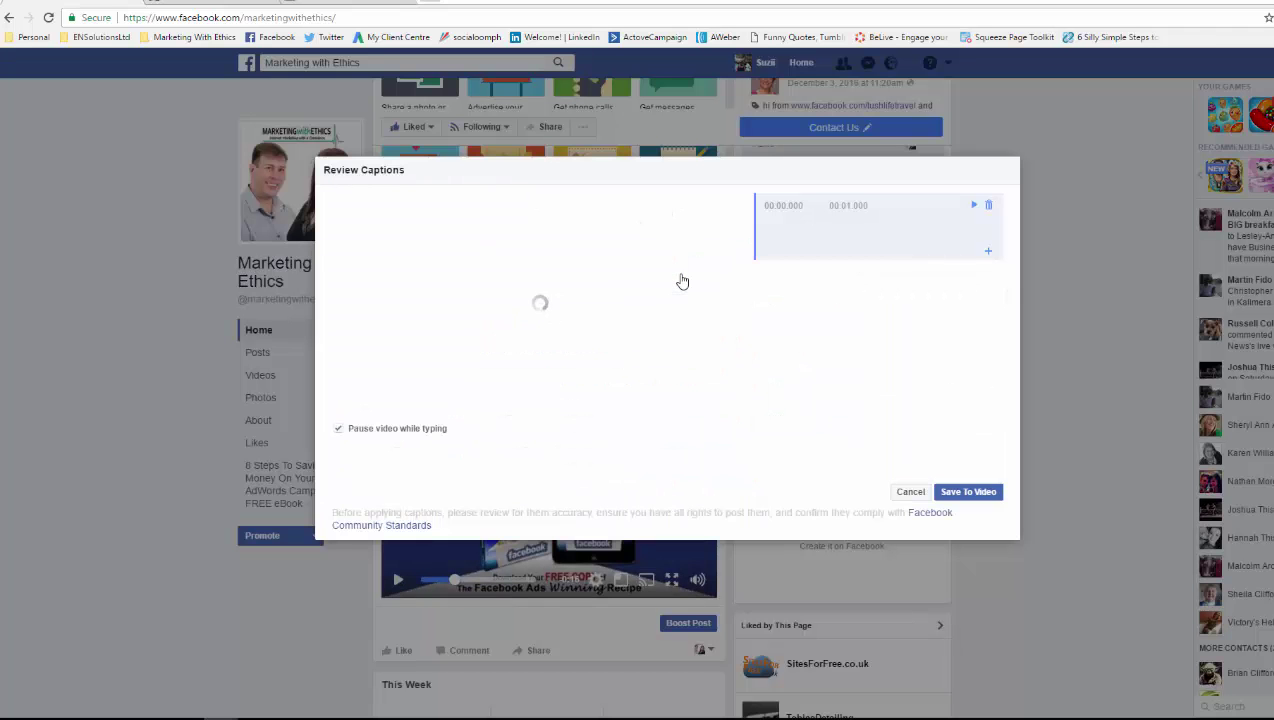
pyautogui.moveTo(372, 401); pyautogui.dragTo(436, 404)
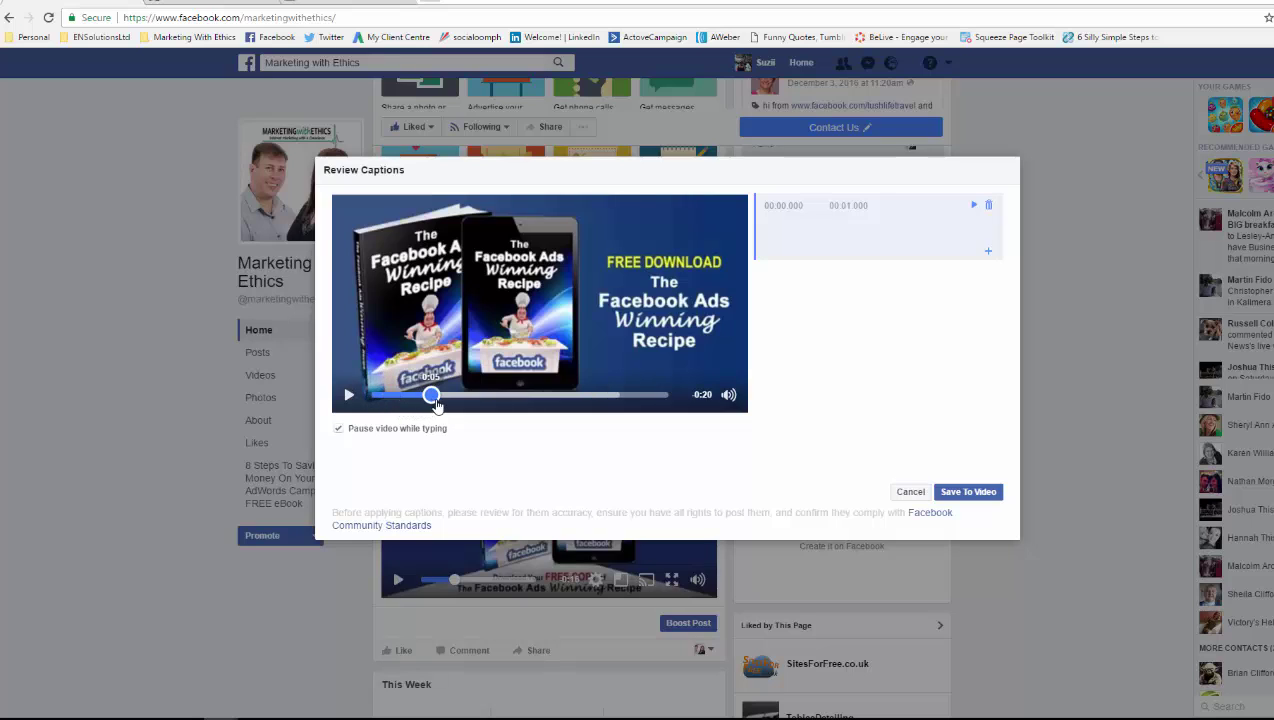
pyautogui.click(863, 232)
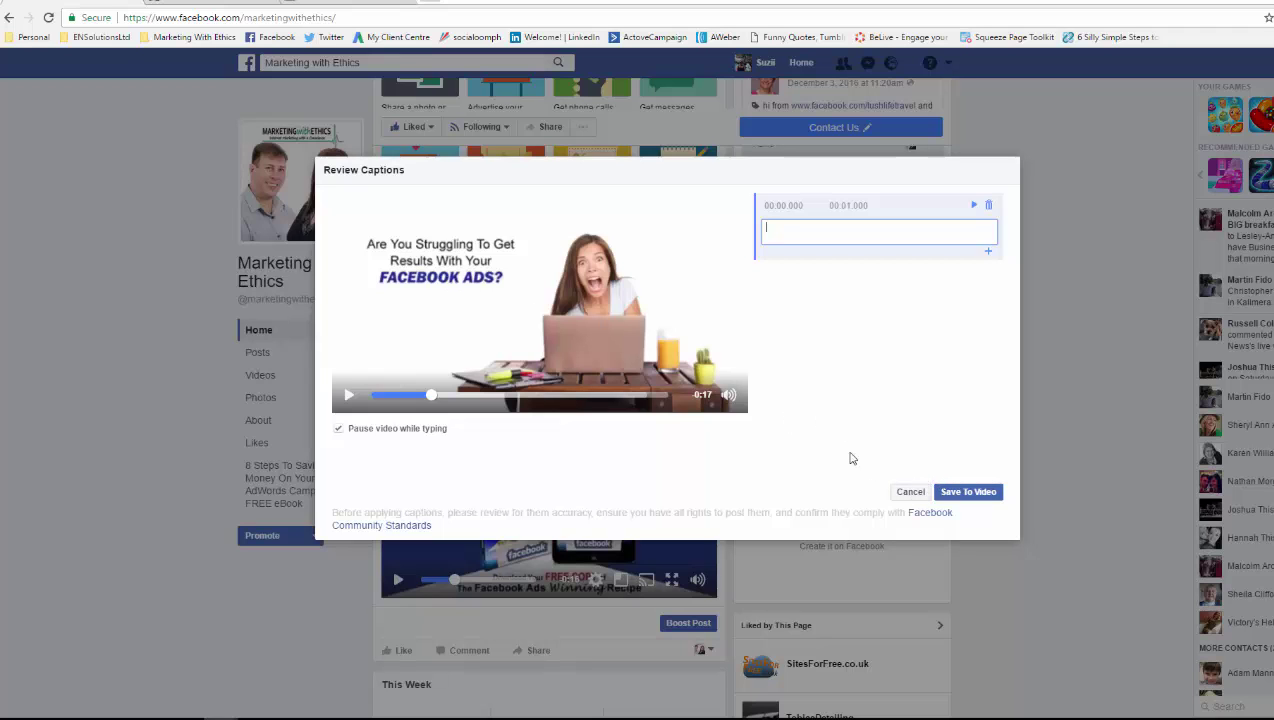
pyautogui.click(911, 493)
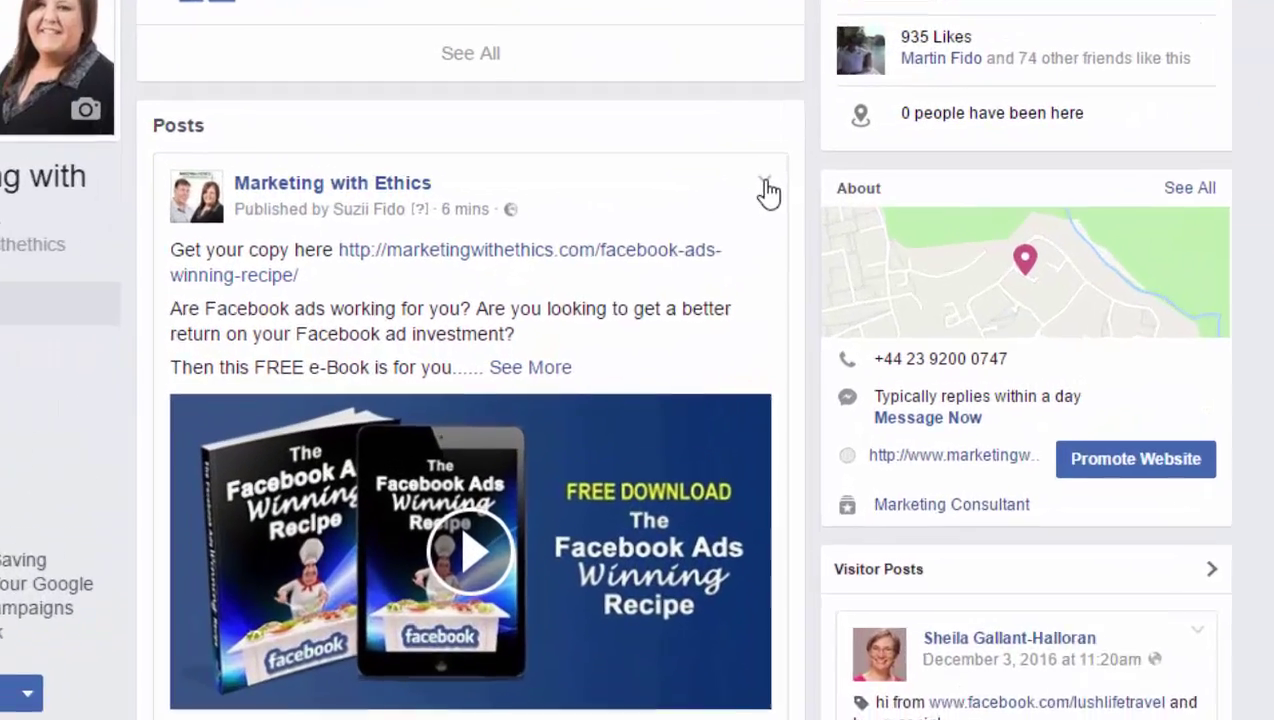
# Step: Pin the e-Book slideshow post to the top of the Page and check the pin icon
pyautogui.click(767, 190)
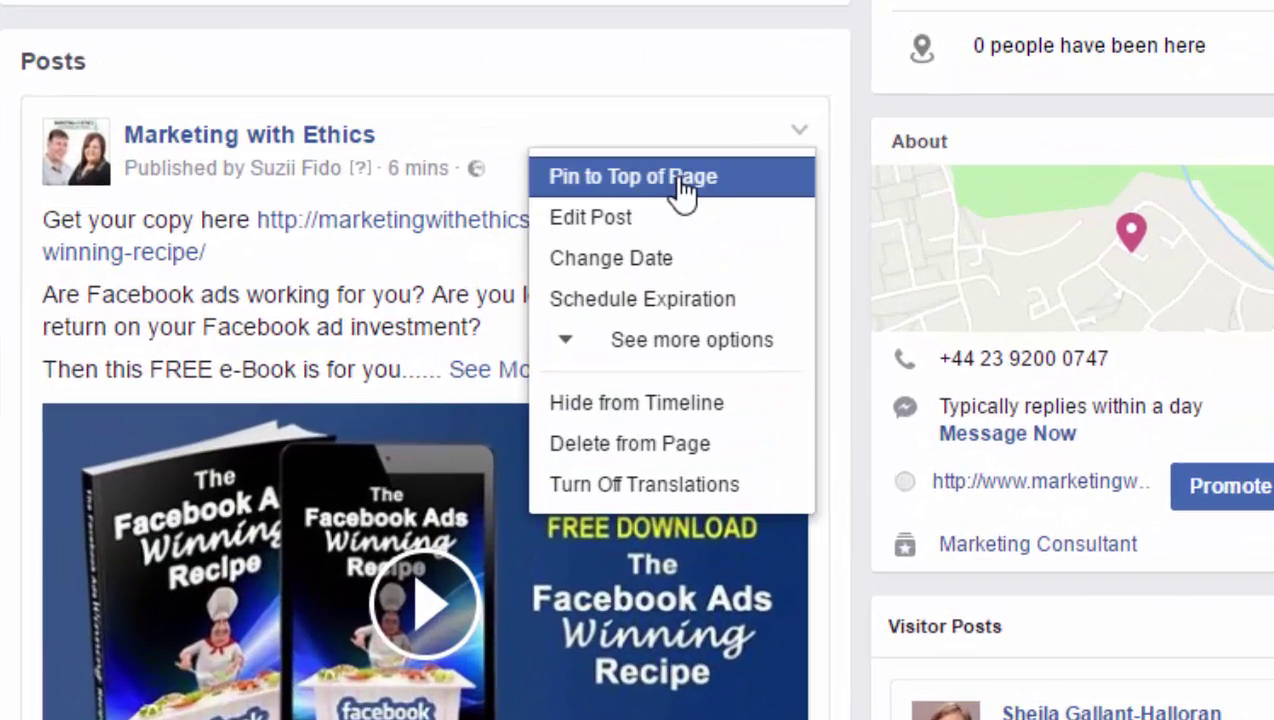
pyautogui.click(683, 186)
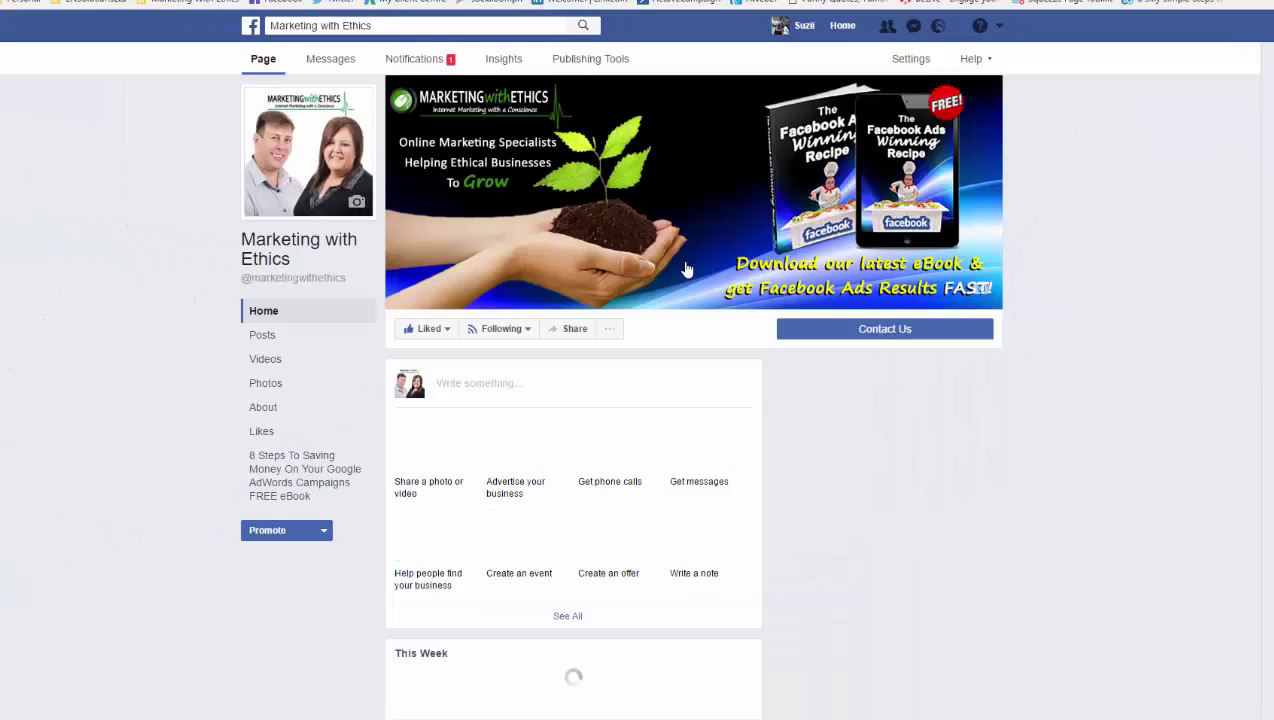
pyautogui.scroll(-3, 1038, 515)
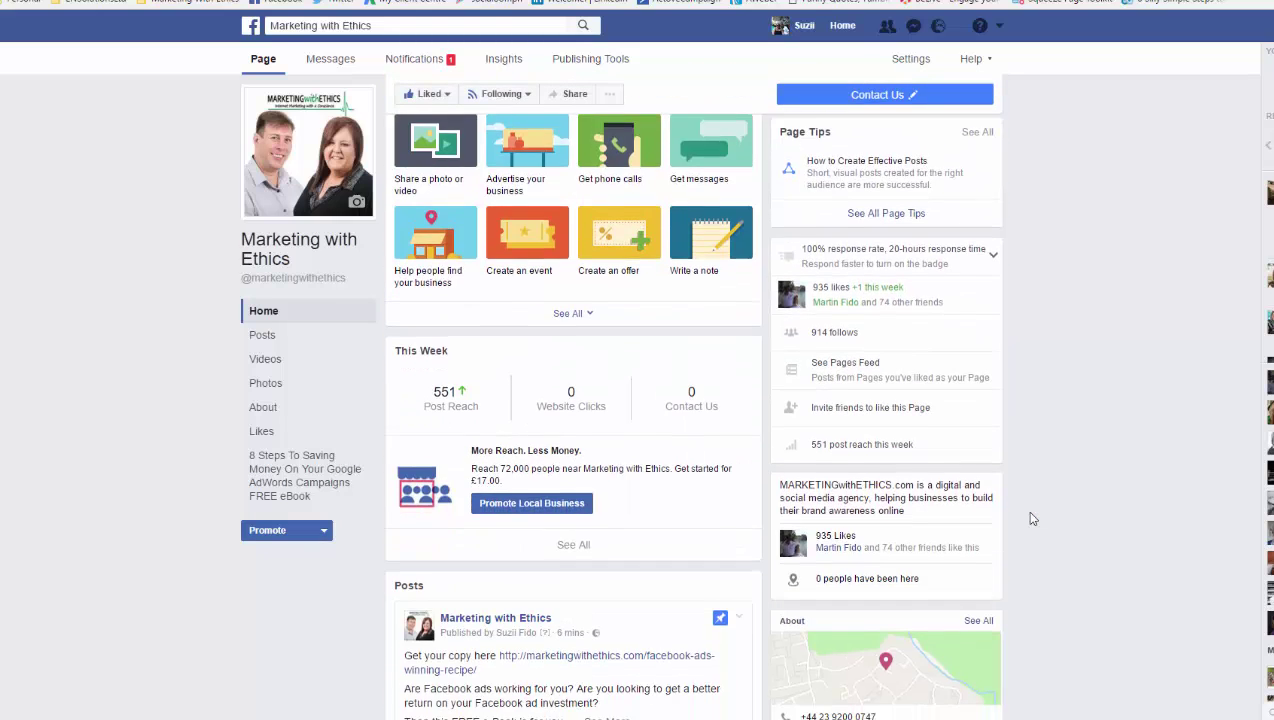
pyautogui.scroll(-3, 1033, 518)
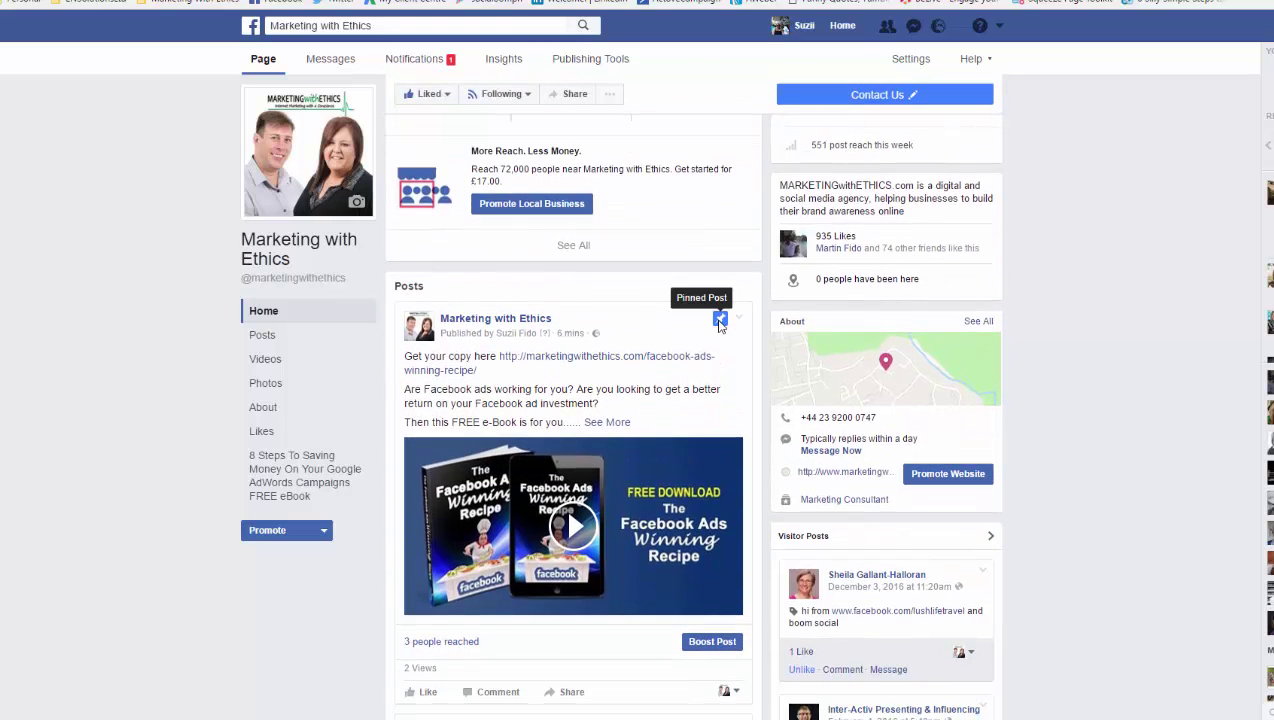